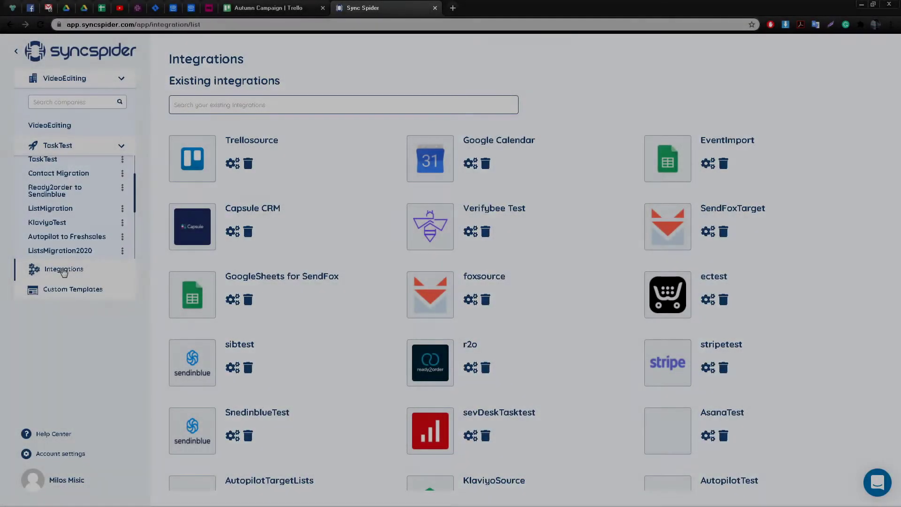
- Review the Autumn Campaign Trello board, then return to the SyncSpider integrations page
scroll(332, 261, down, 20)
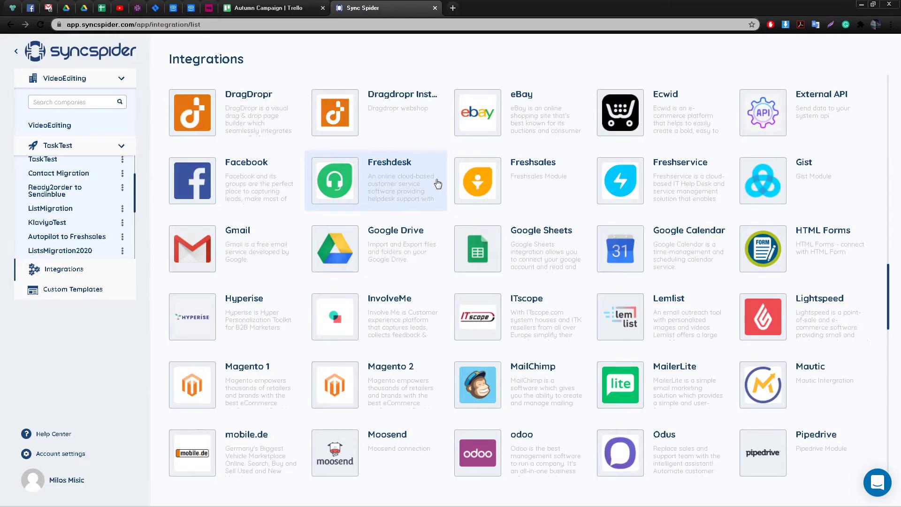
scroll(437, 183, down, 12)
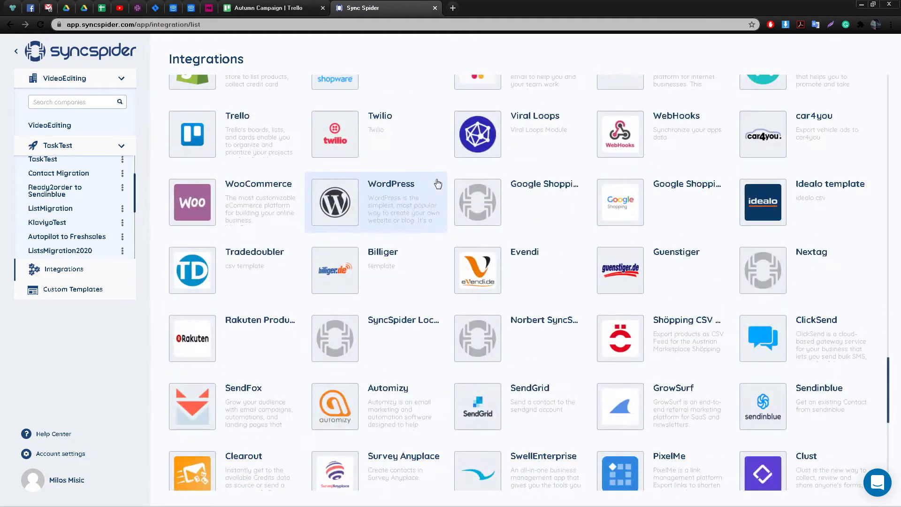
scroll(438, 183, down, 8)
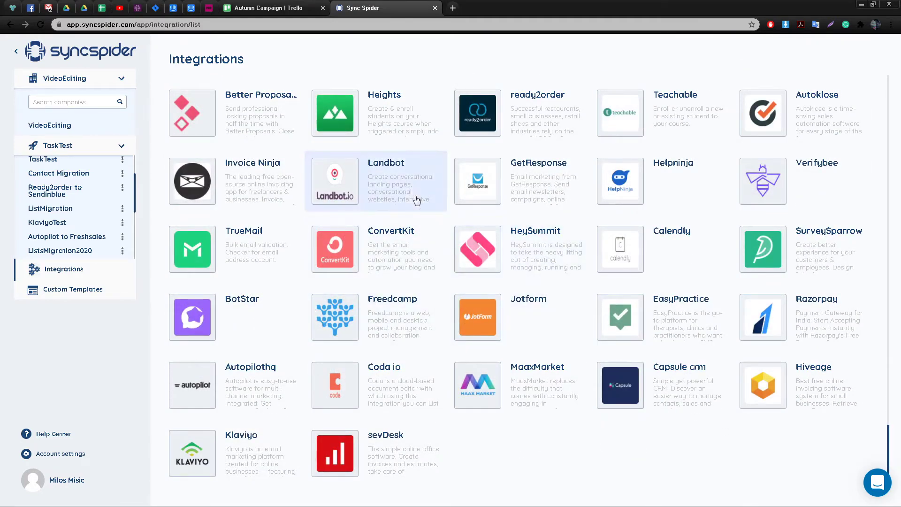
scroll(351, 135, up, 15)
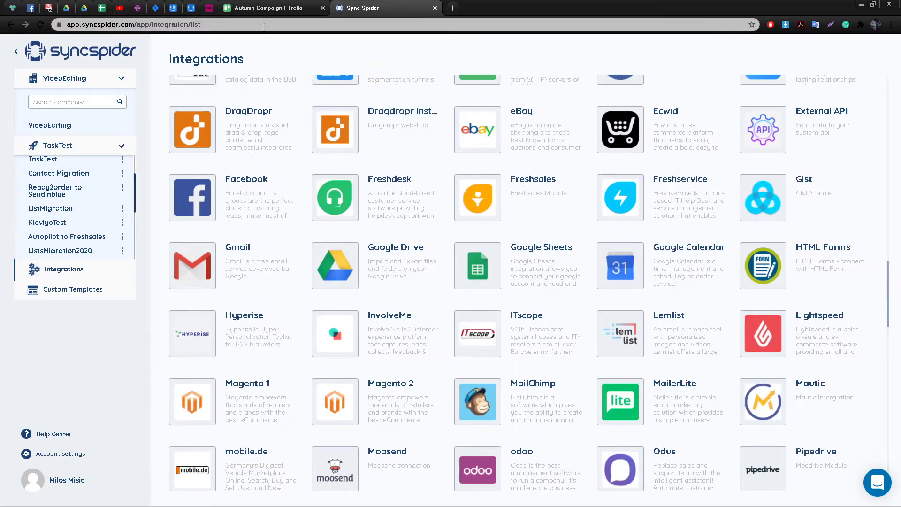
click(252, 5)
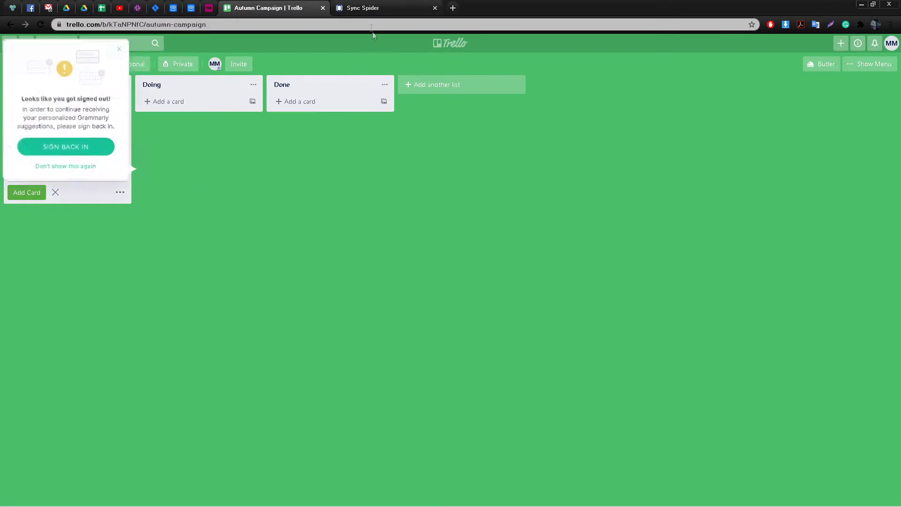
click(120, 48)
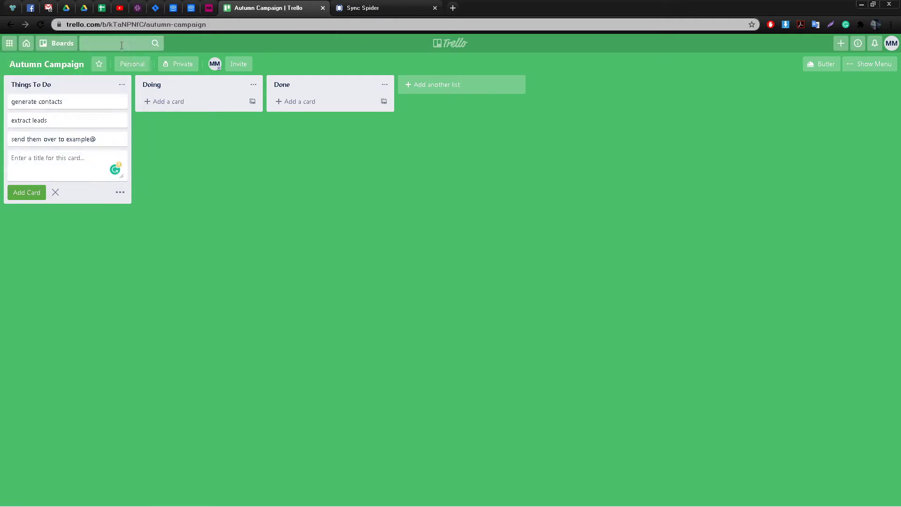
click(354, 8)
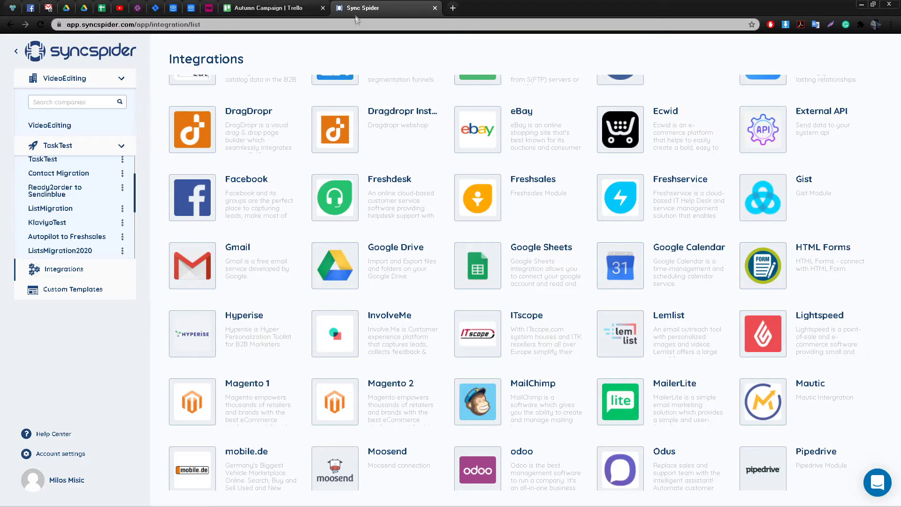
- Create a new project named TrelloTest
scroll(91, 188, up, 2)
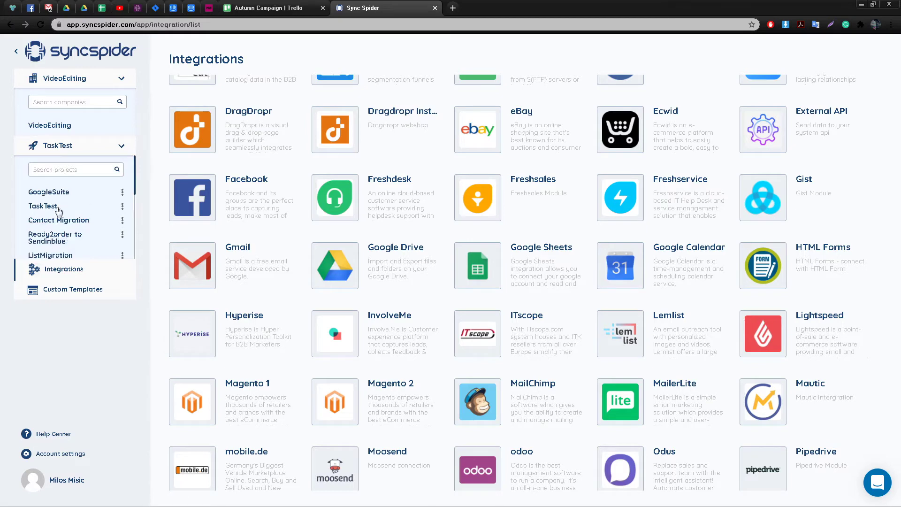
scroll(58, 214, down, 5)
click(69, 245)
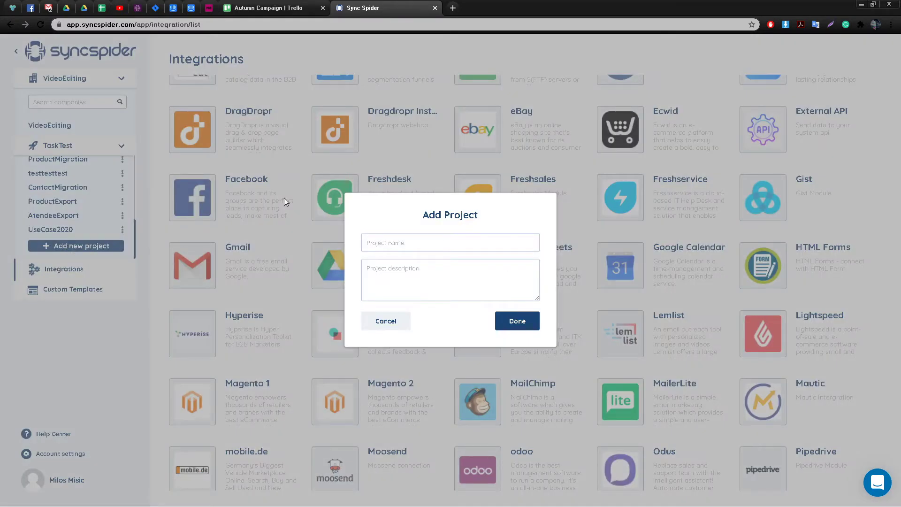
text(TrelloTest)
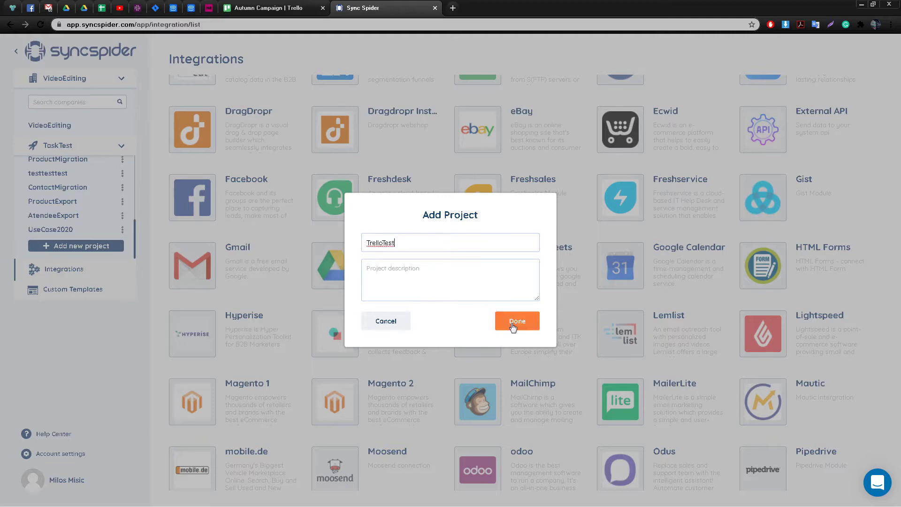
click(513, 325)
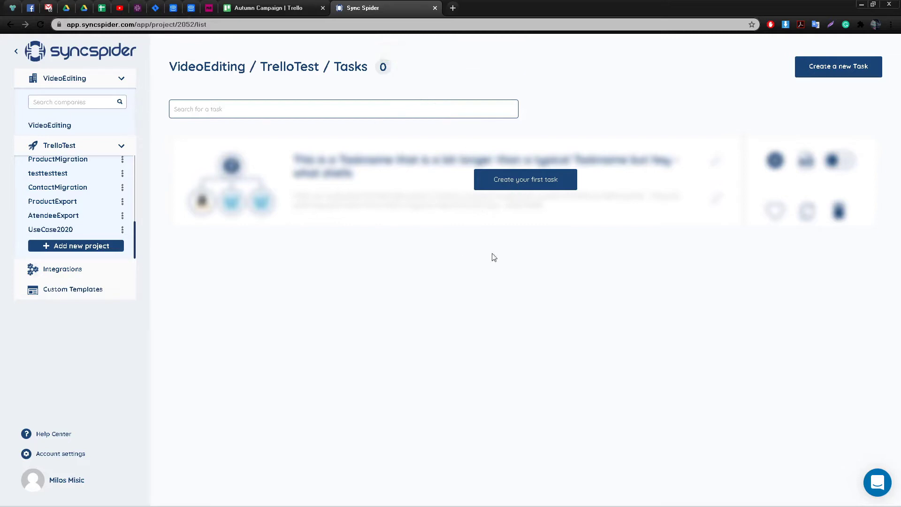
- Start TrelloTest's first task and pick Trello from a 'tre' app search as its source
click(531, 183)
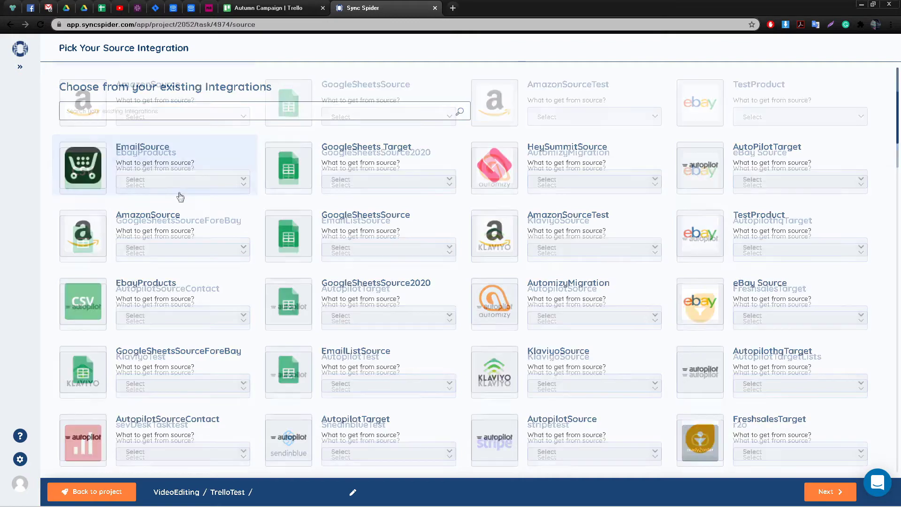
scroll(173, 190, down, 10)
click(157, 236)
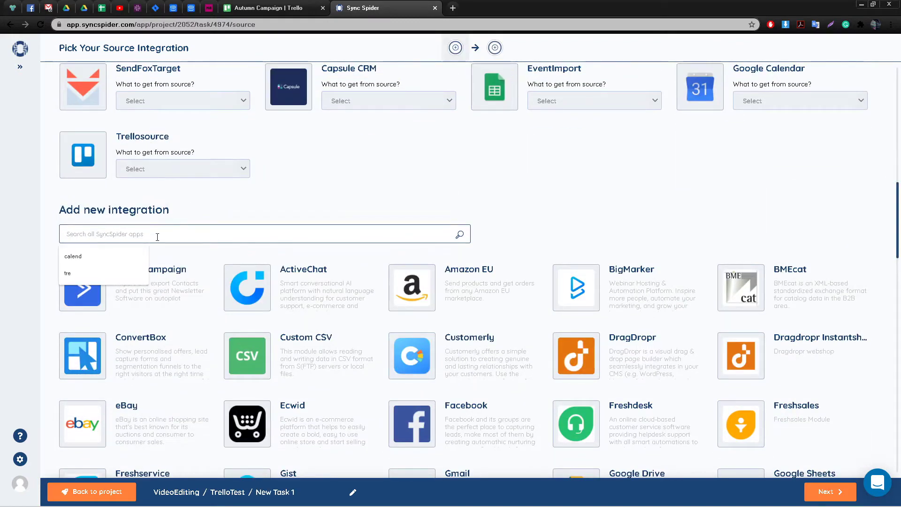
text(tre)
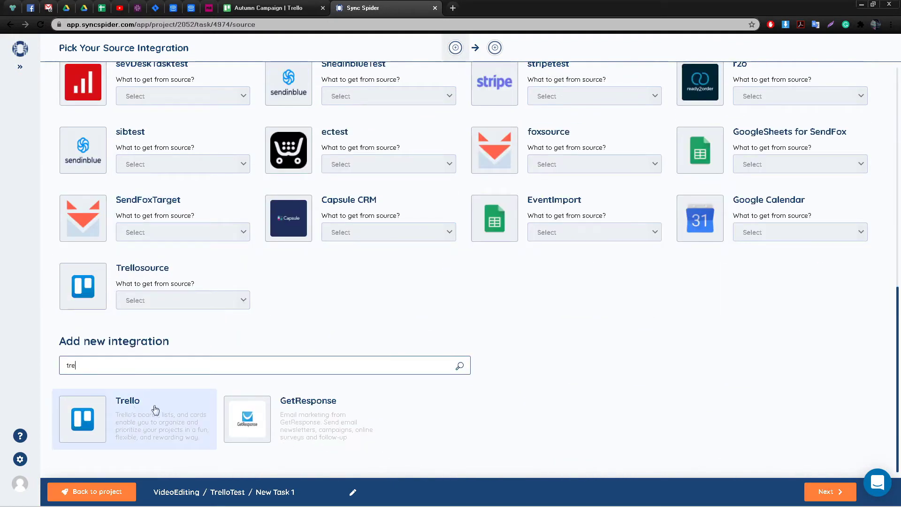
click(140, 413)
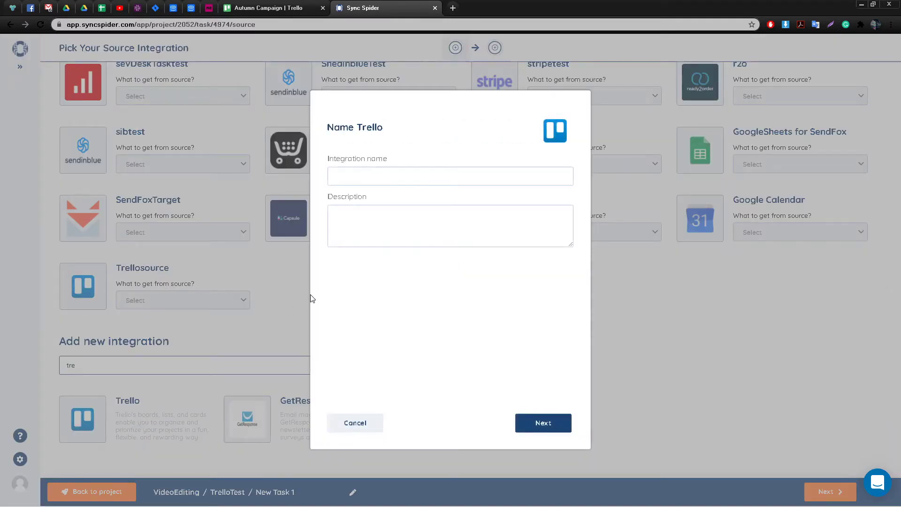
- Name the integration TrelloSource, authorize a new Trello account, and finish it as the source
click(456, 173)
click(540, 424)
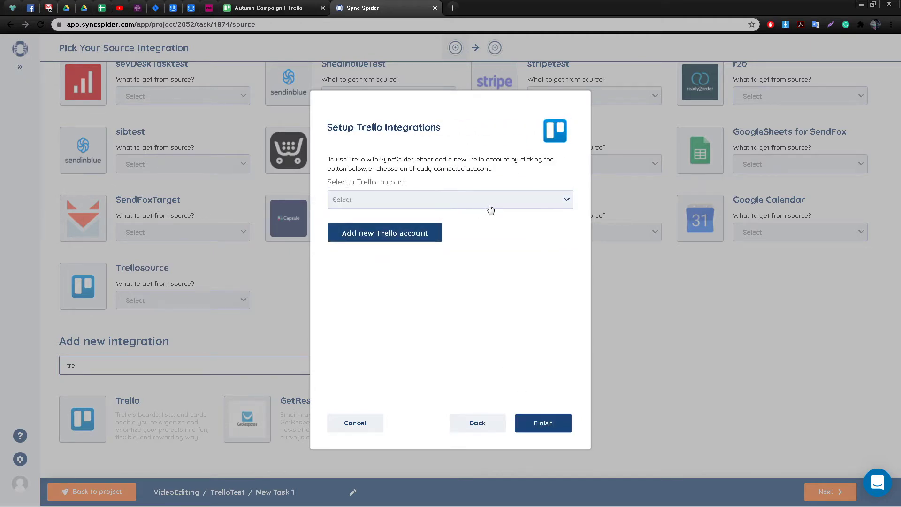
click(457, 206)
click(456, 208)
click(411, 232)
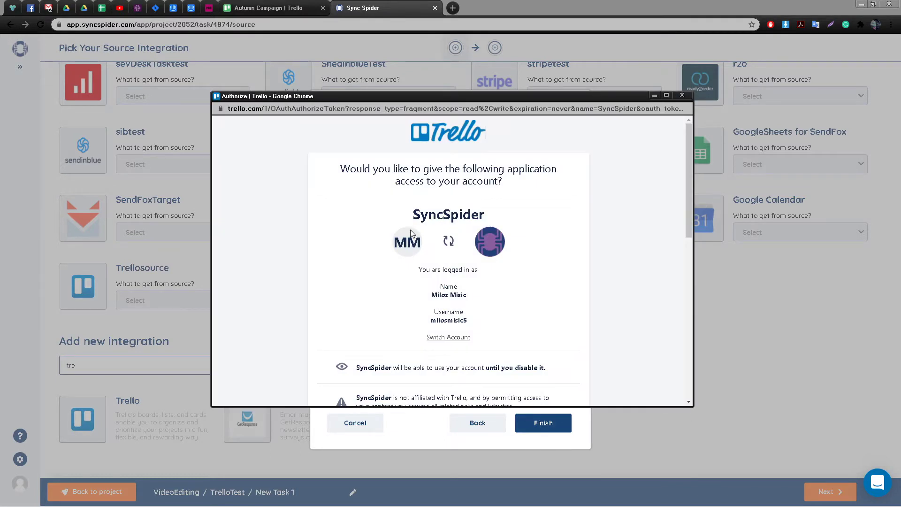
scroll(410, 236, down, 1)
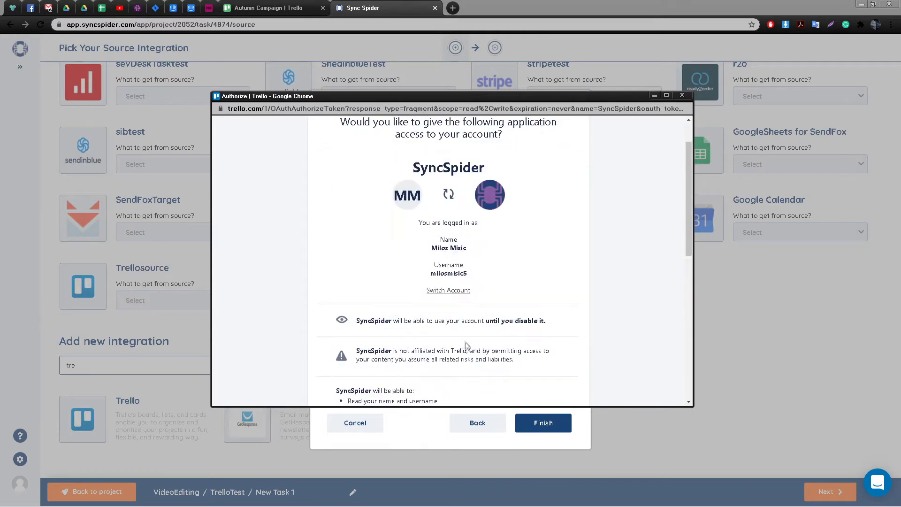
scroll(502, 263, down, 7)
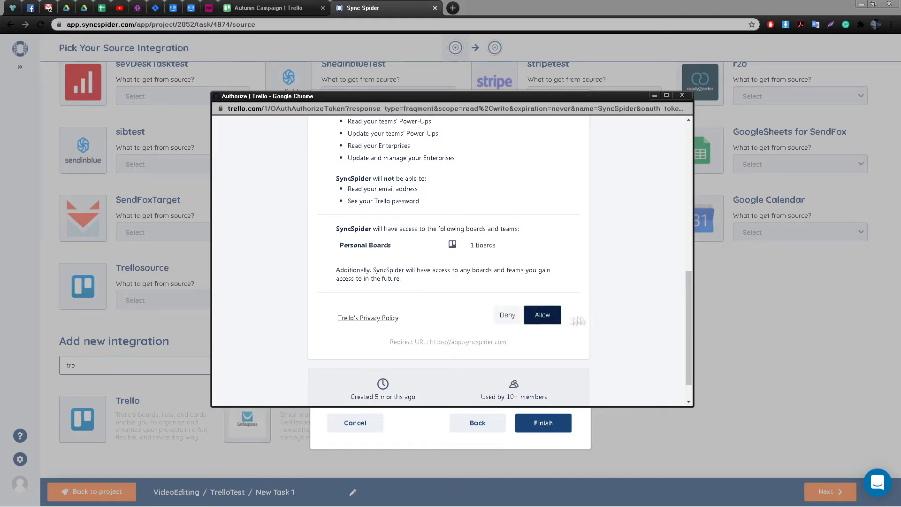
click(542, 315)
click(544, 422)
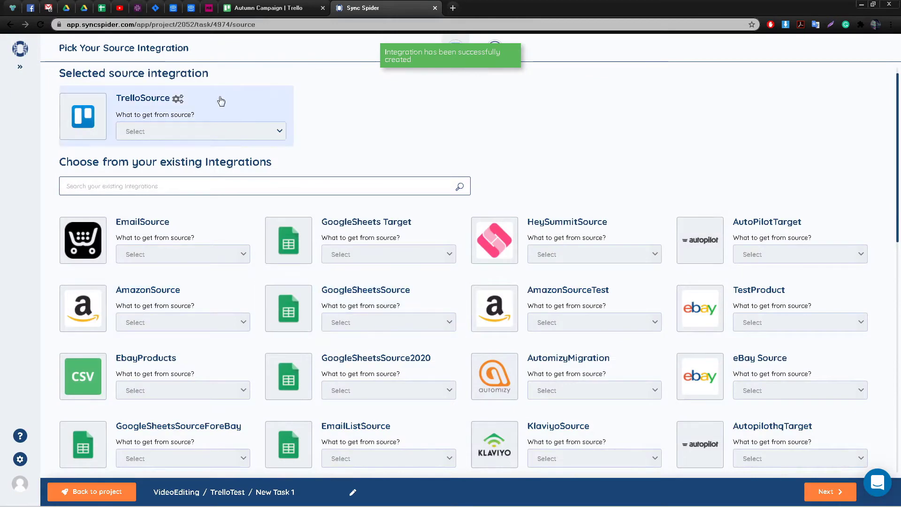
- Choose the Trello data type to pull from TrelloSource
click(239, 135)
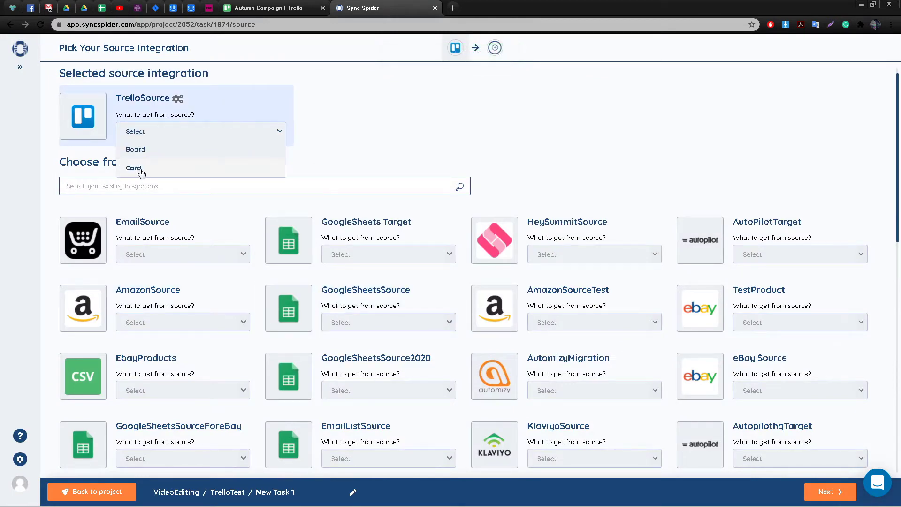
click(135, 149)
click(827, 492)
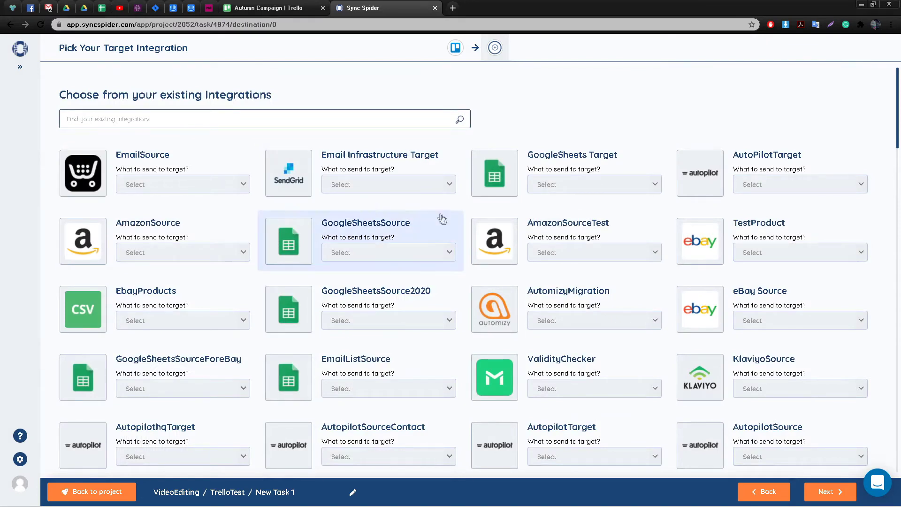
- Add a Google Sheets target integration, TaskImport, using the connected Google account
scroll(348, 210, down, 5)
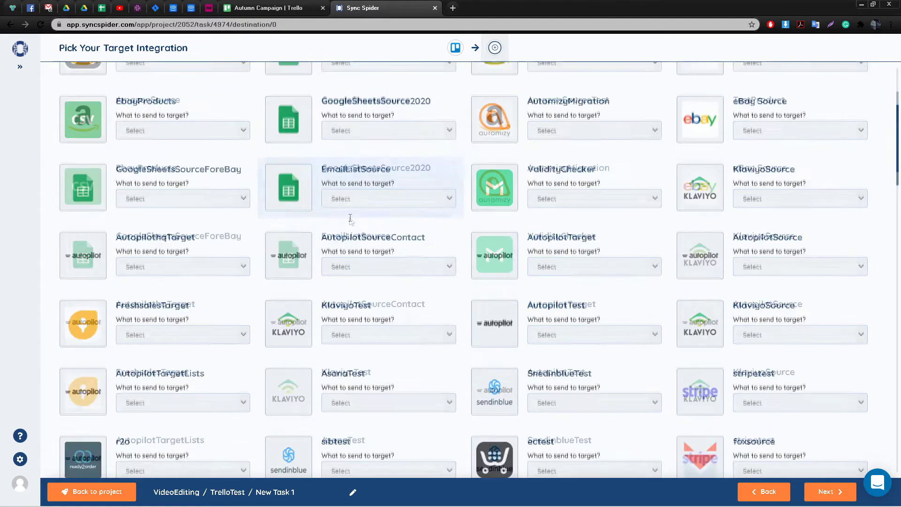
scroll(452, 356, down, 9)
click(214, 200)
text(gog)
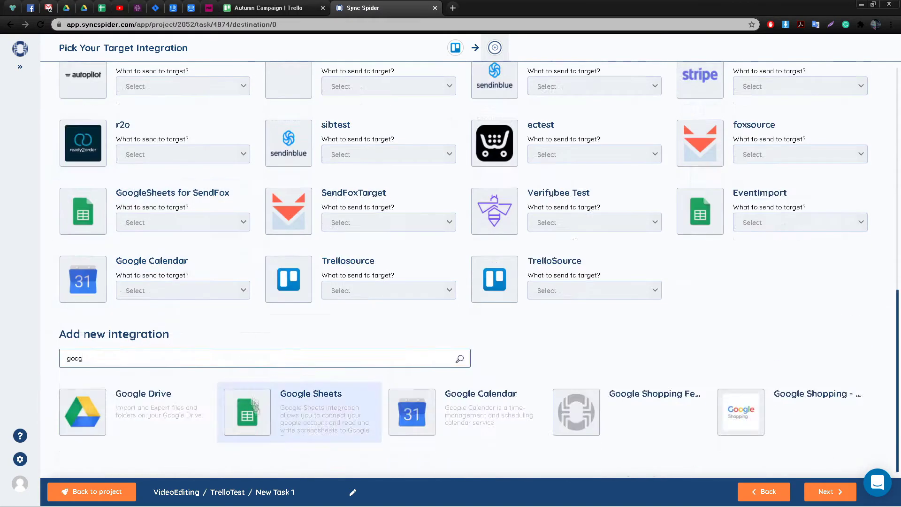
click(301, 408)
click(535, 422)
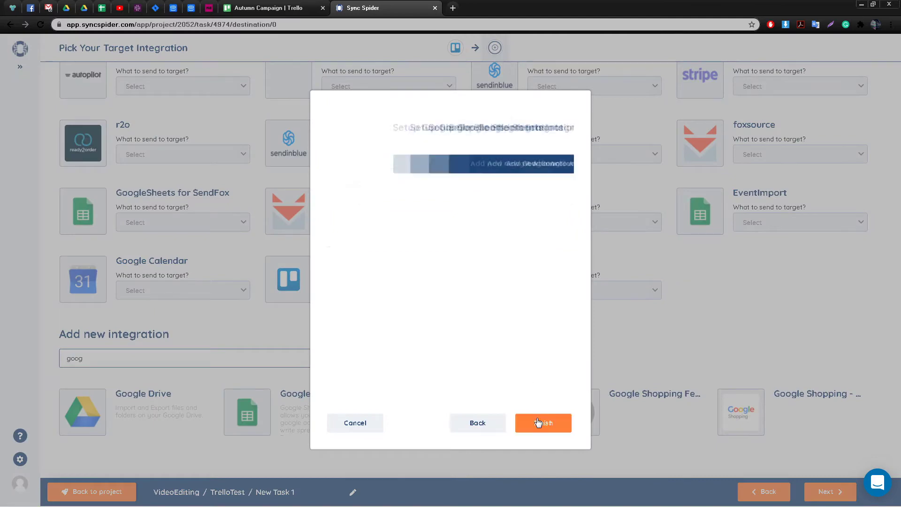
click(368, 179)
click(371, 192)
click(565, 427)
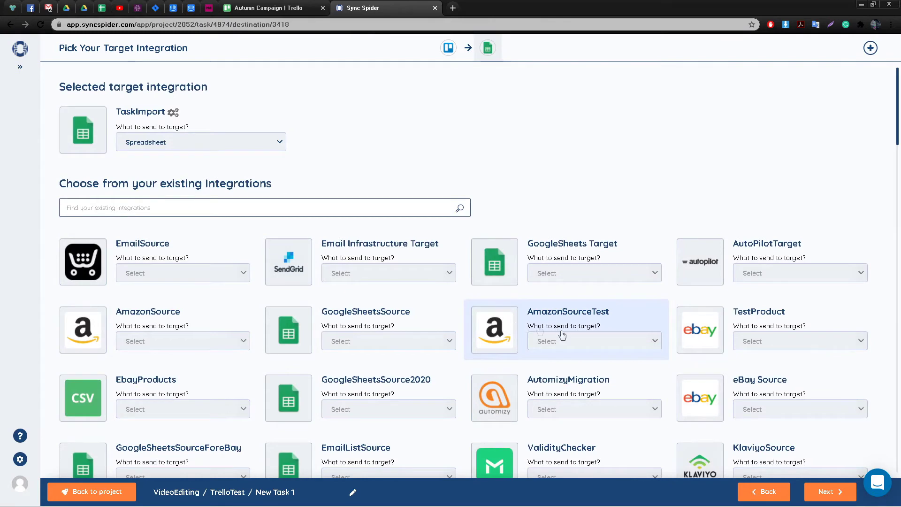
- Set TaskImport to send the data to a Spreadsheet
click(259, 147)
click(254, 160)
click(828, 491)
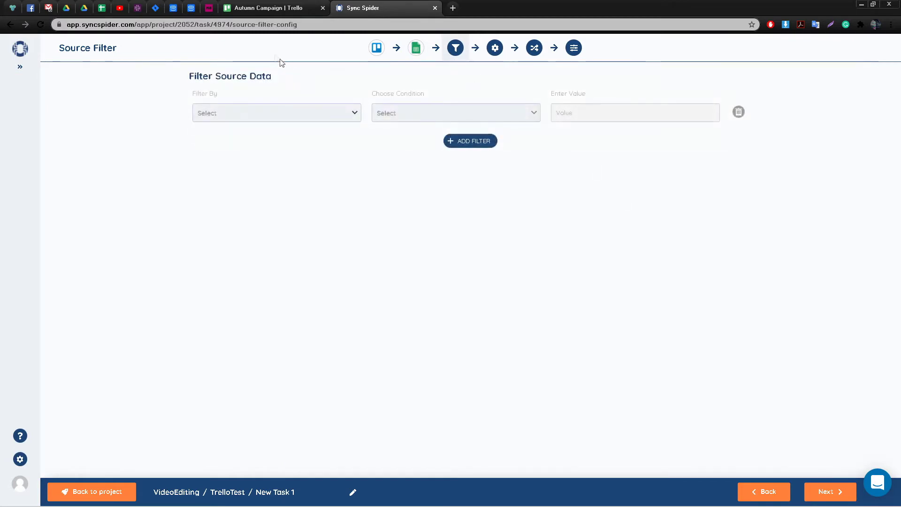
- Recheck the Trello board, then skip the Source Filter step without adding any filter
click(276, 9)
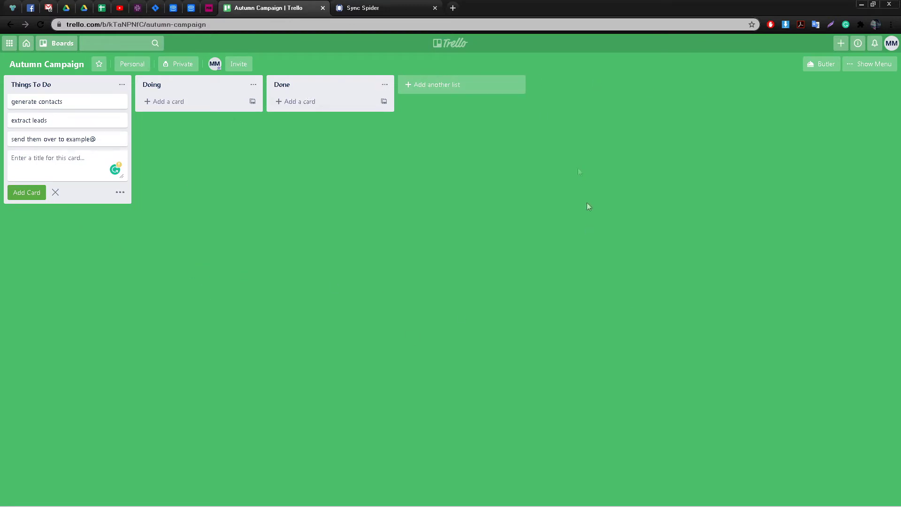
click(373, 8)
click(292, 114)
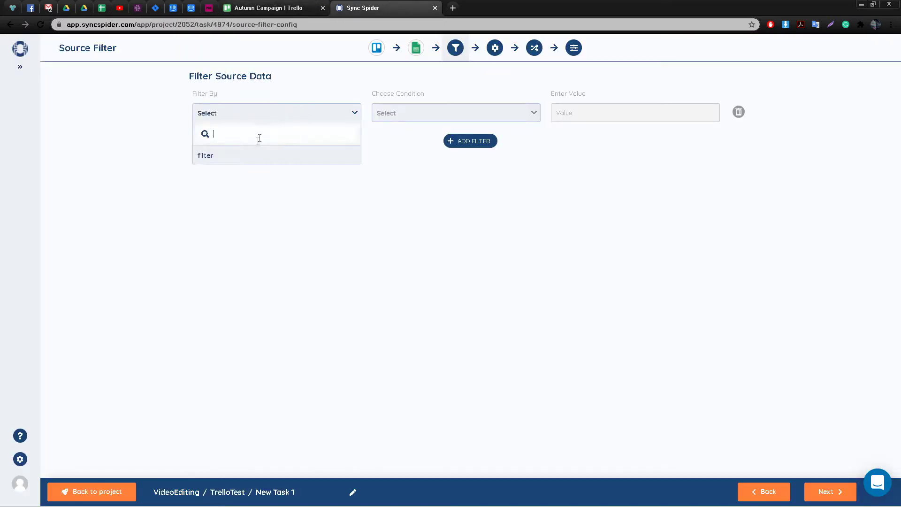
click(386, 120)
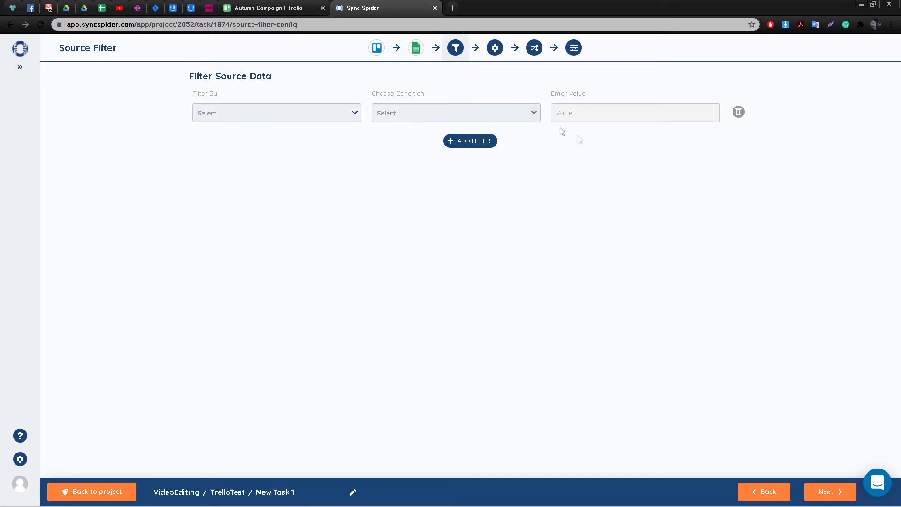
click(829, 493)
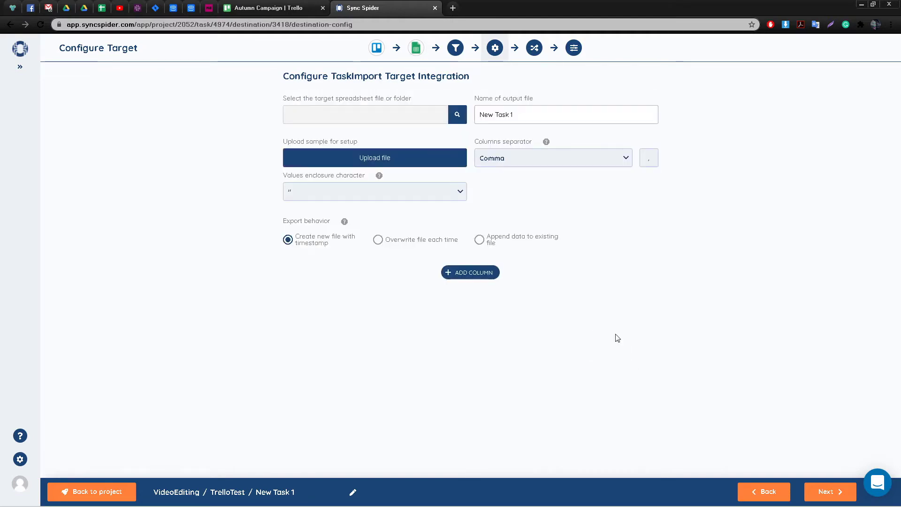
- Save the output file as TasksFromTrello.csv in My Drive
click(457, 116)
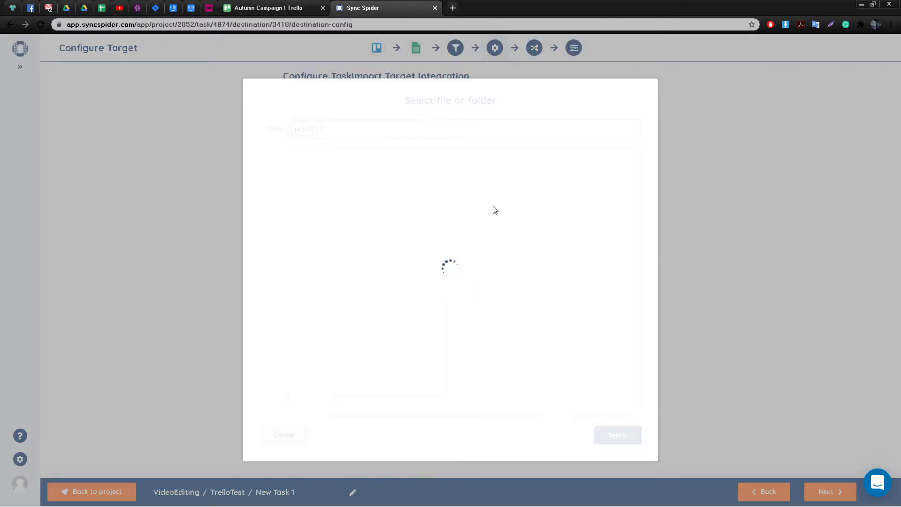
click(616, 435)
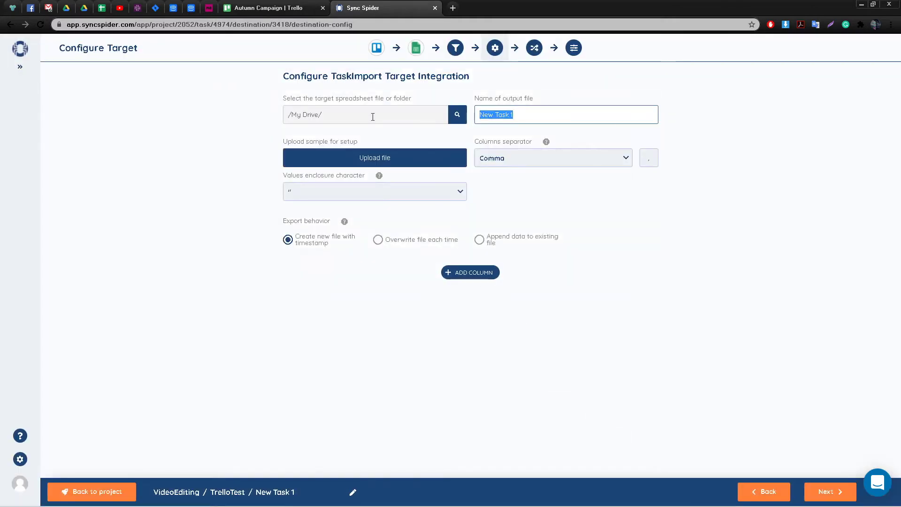
text(TasksFromTrello.csv)
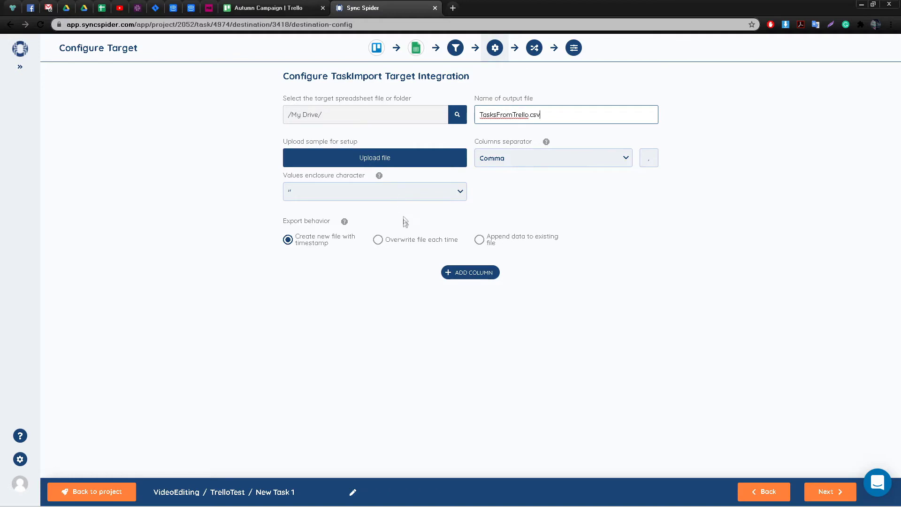
click(449, 273)
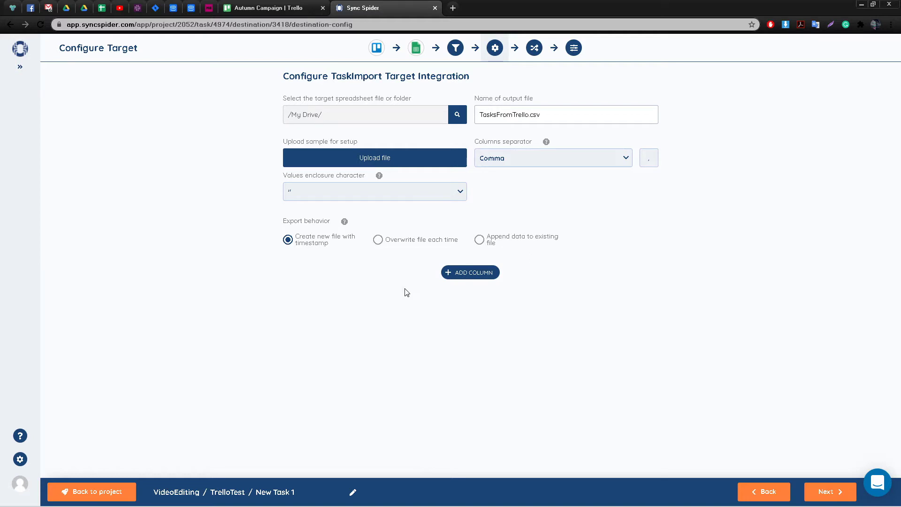
- Add a Task Name column and overwrite the file on every run
click(453, 276)
click(424, 296)
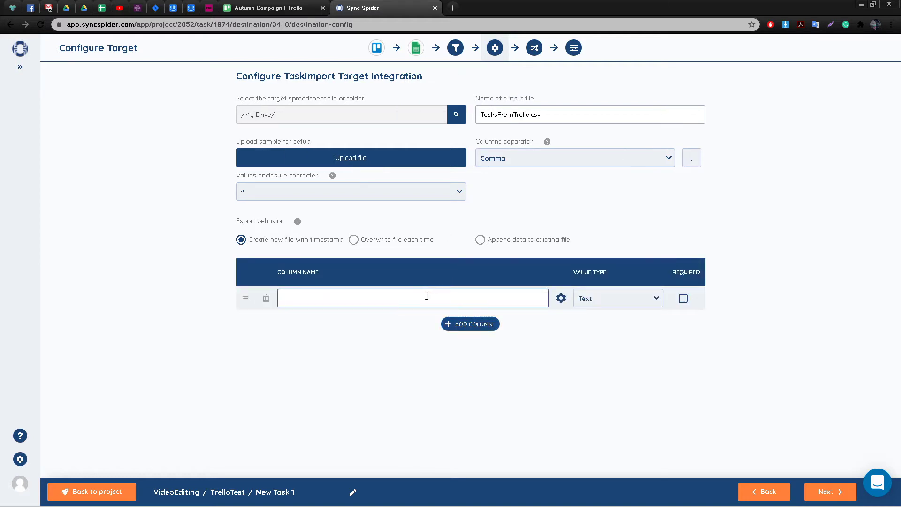
text(Task Name)
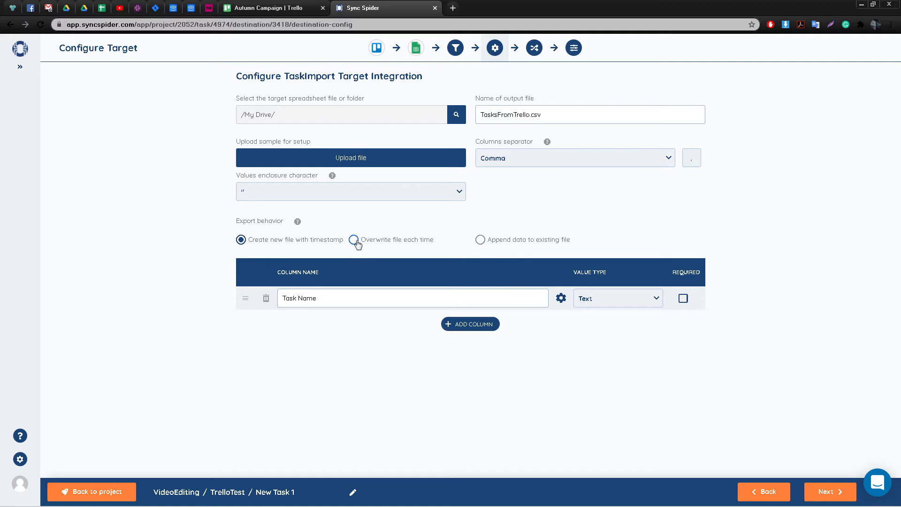
click(424, 244)
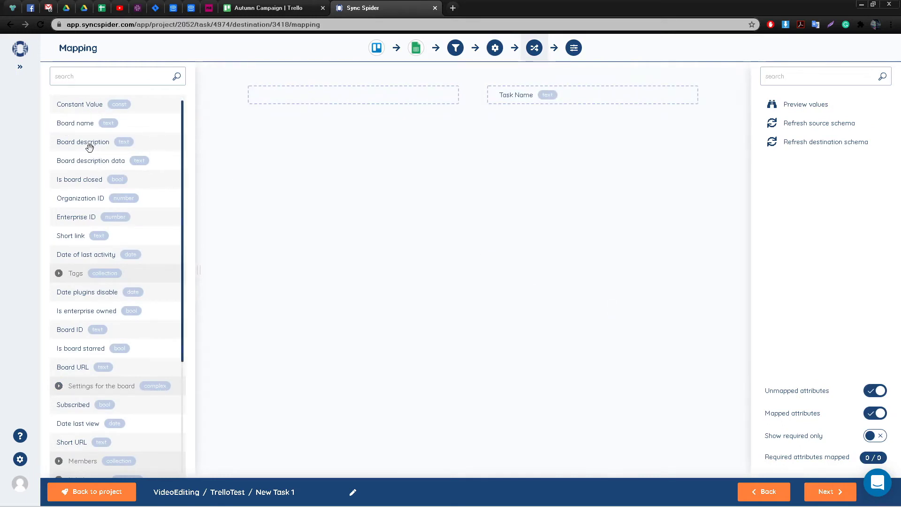
- Map Board name onto the Task Name column with no fallback value
drag(84, 127, 372, 97)
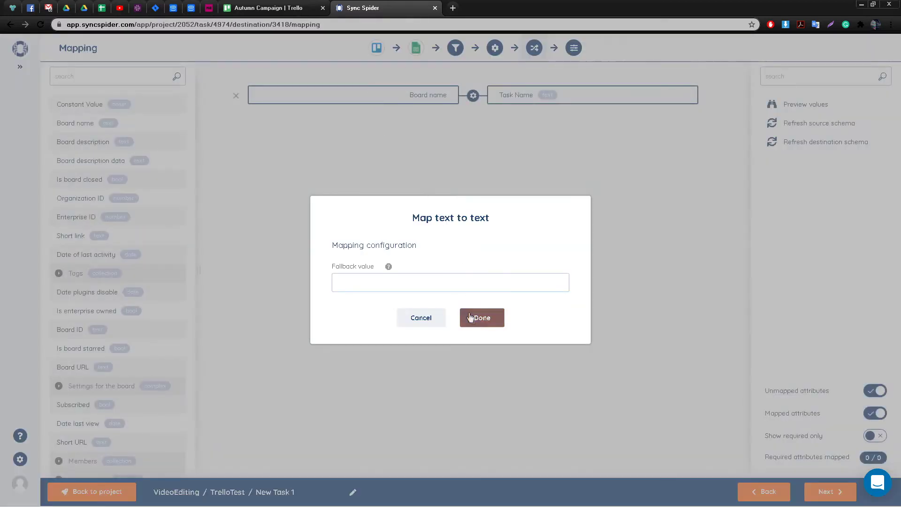
click(475, 320)
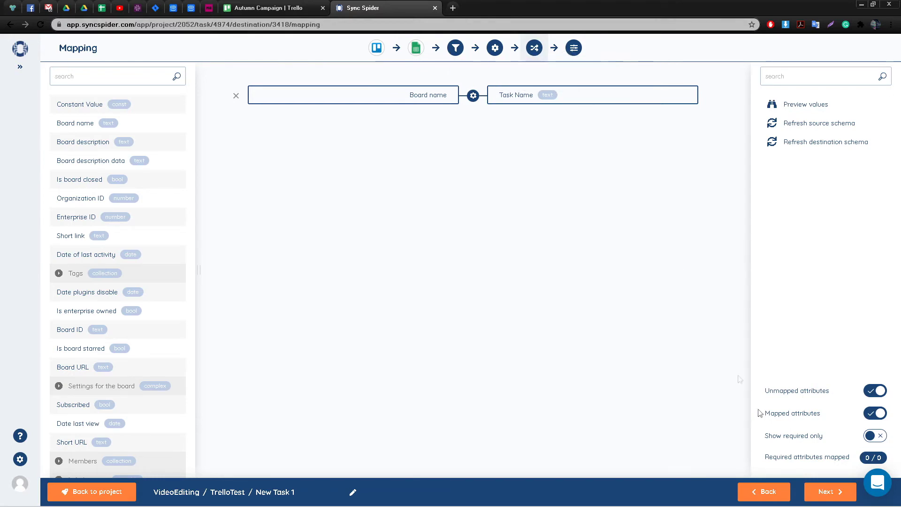
click(835, 493)
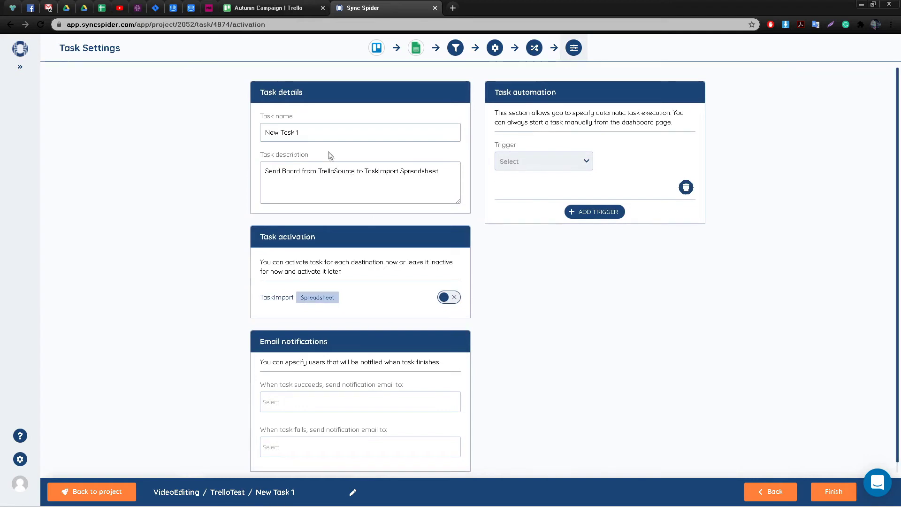
- Rename the task to TasksPhase2
drag(300, 132, 233, 135)
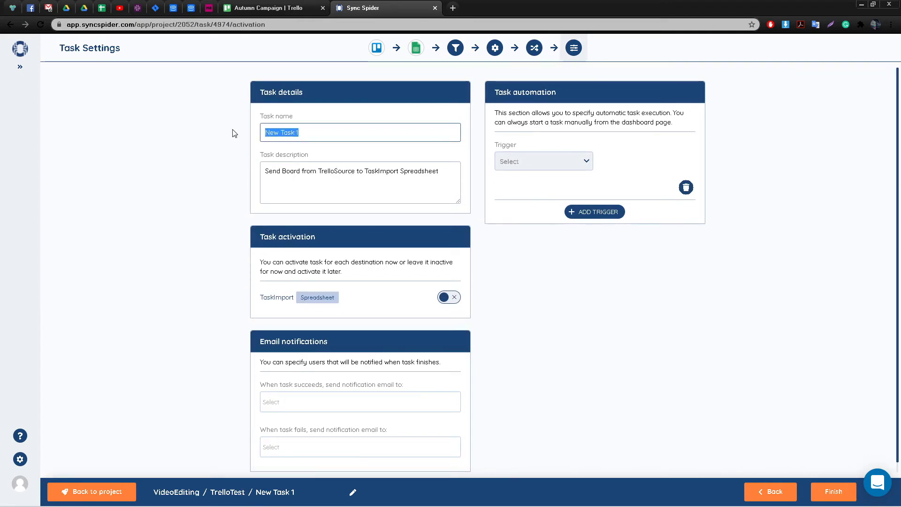
text(TasksP)
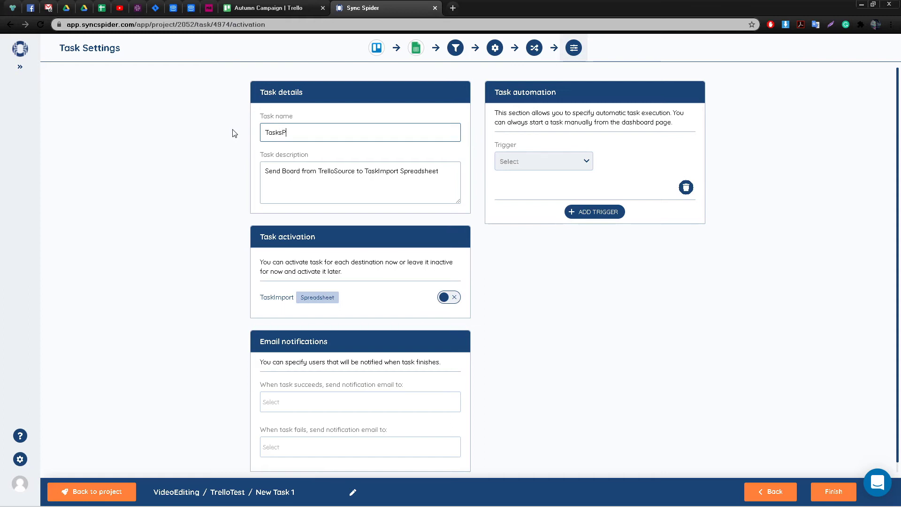
text(hase2)
scroll(338, 255, down, 1)
- Try weekly schedule and task-success event triggers, leave no trigger, and finish task setup
click(533, 157)
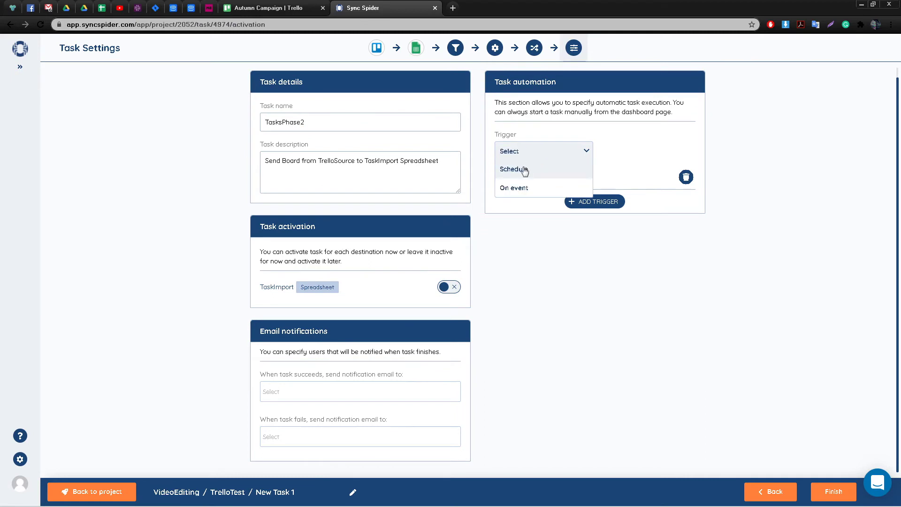
click(524, 170)
click(629, 155)
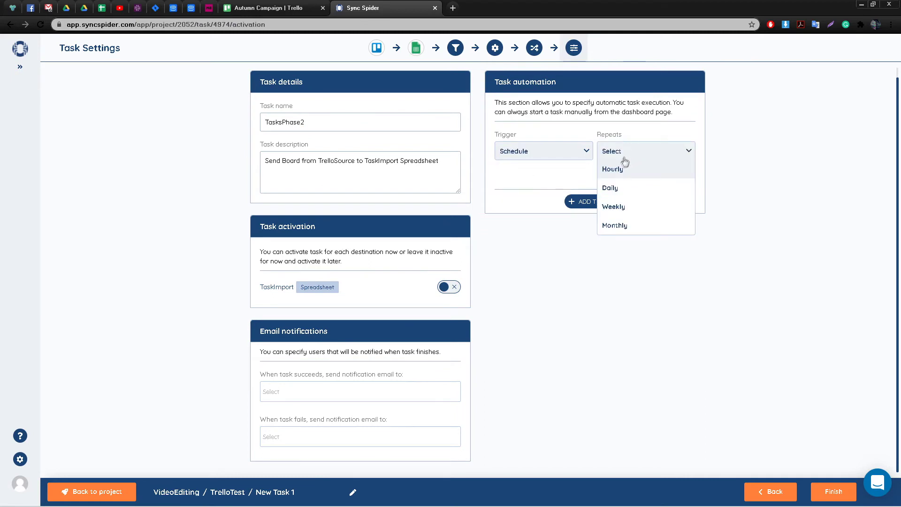
click(618, 212)
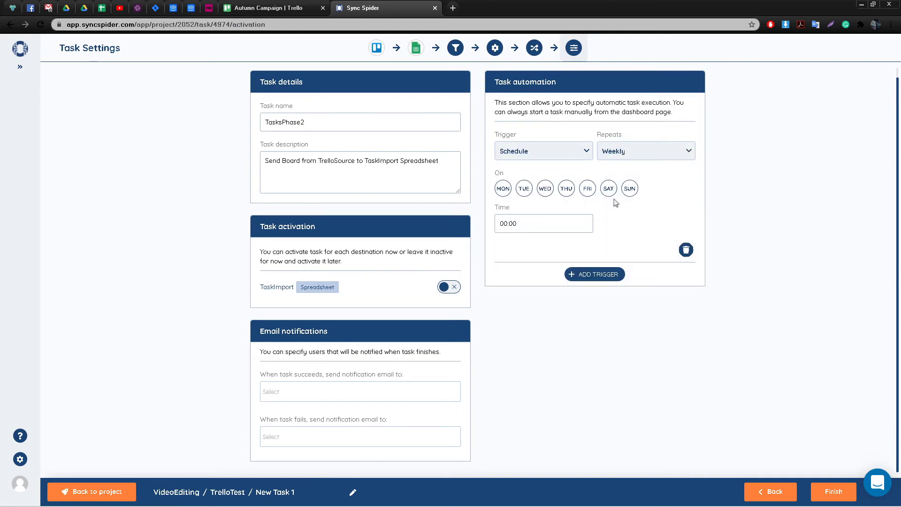
click(579, 158)
click(521, 188)
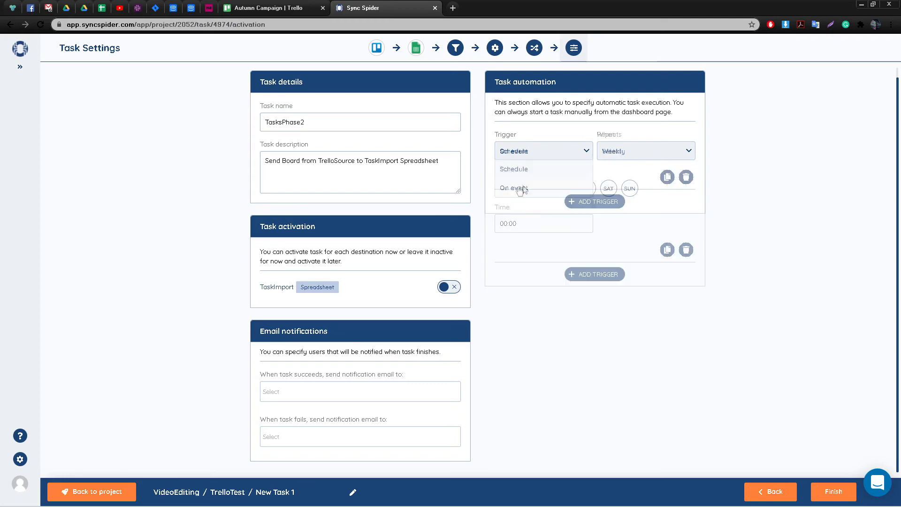
click(638, 151)
click(638, 169)
click(604, 192)
scroll(531, 253, down, 2)
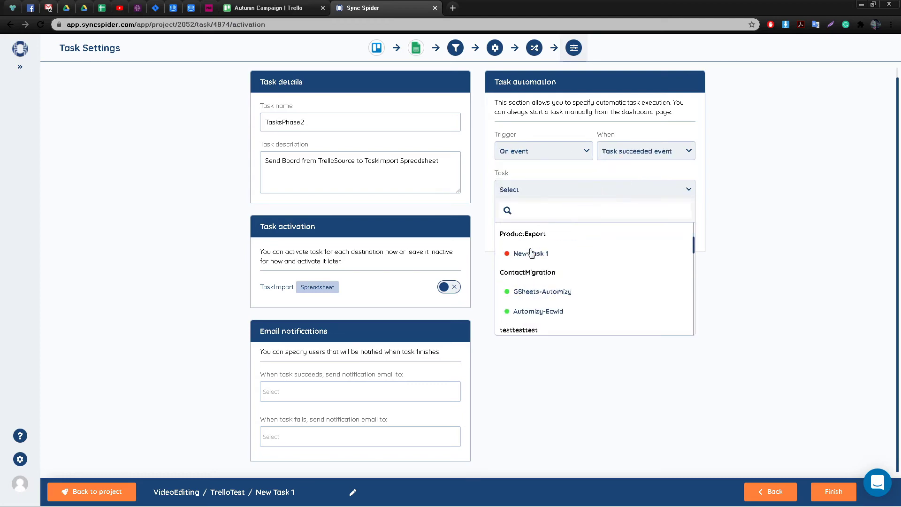
scroll(535, 260, down, 5)
scroll(539, 296, up, 5)
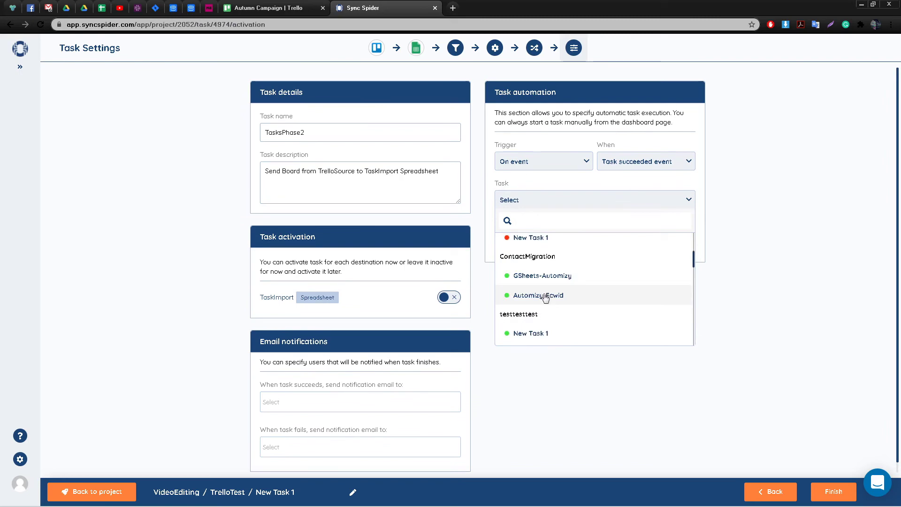
scroll(545, 298, up, 3)
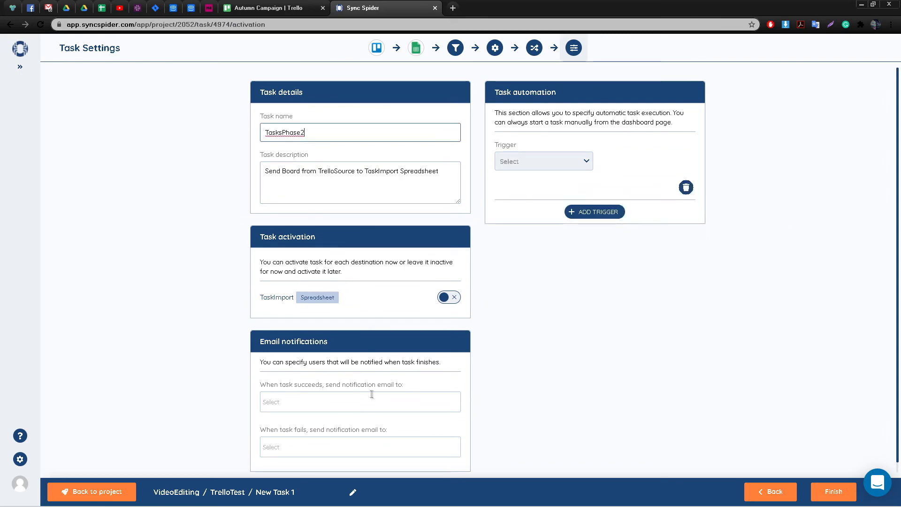
click(328, 401)
click(333, 445)
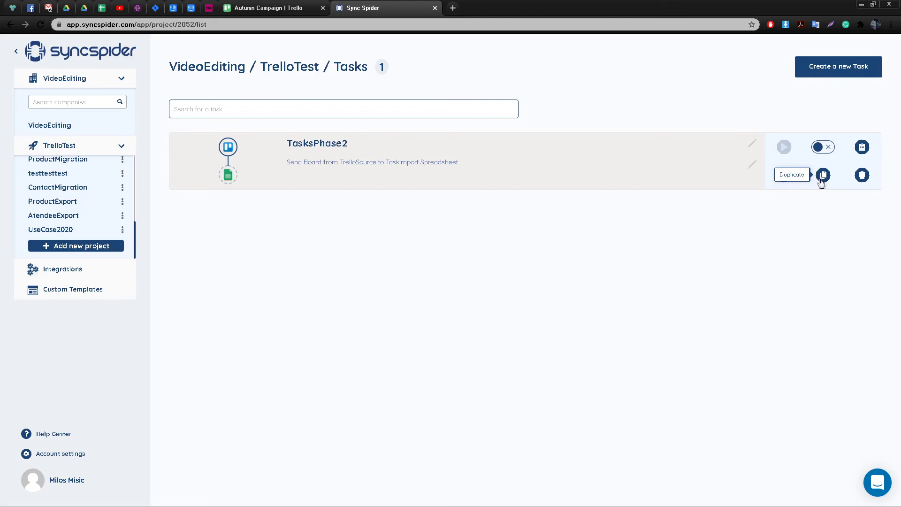
- Activate TasksPhase2 and start a run immediately
click(819, 148)
click(784, 148)
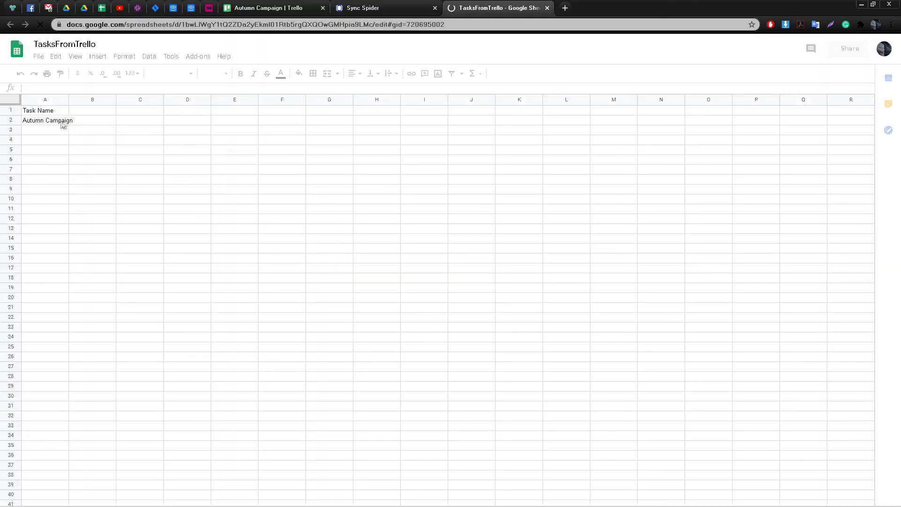
click(61, 124)
click(259, 8)
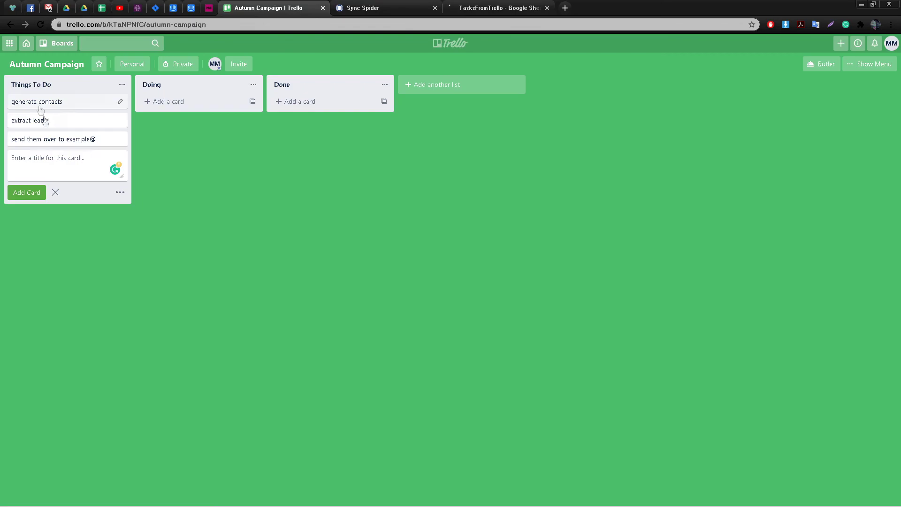
click(477, 10)
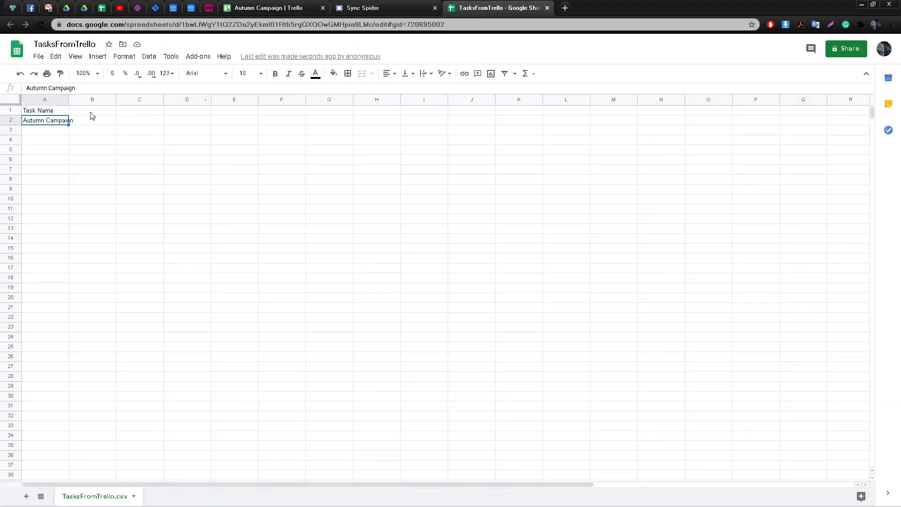
click(92, 111)
click(137, 112)
click(189, 113)
click(237, 113)
click(287, 112)
click(334, 112)
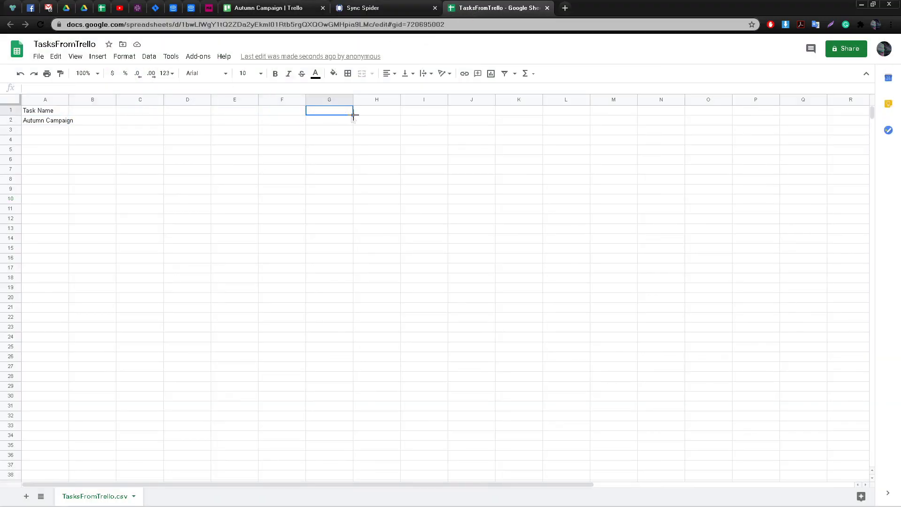
click(406, 114)
click(106, 121)
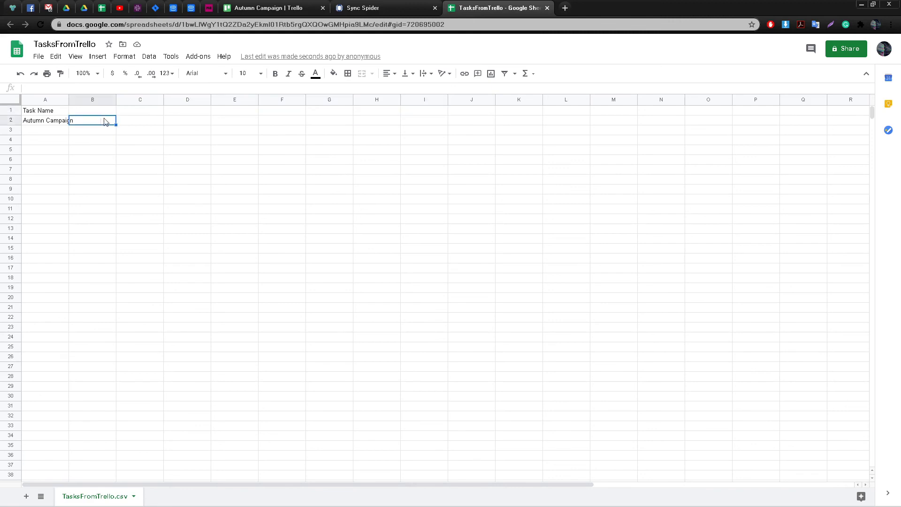
click(61, 132)
click(129, 132)
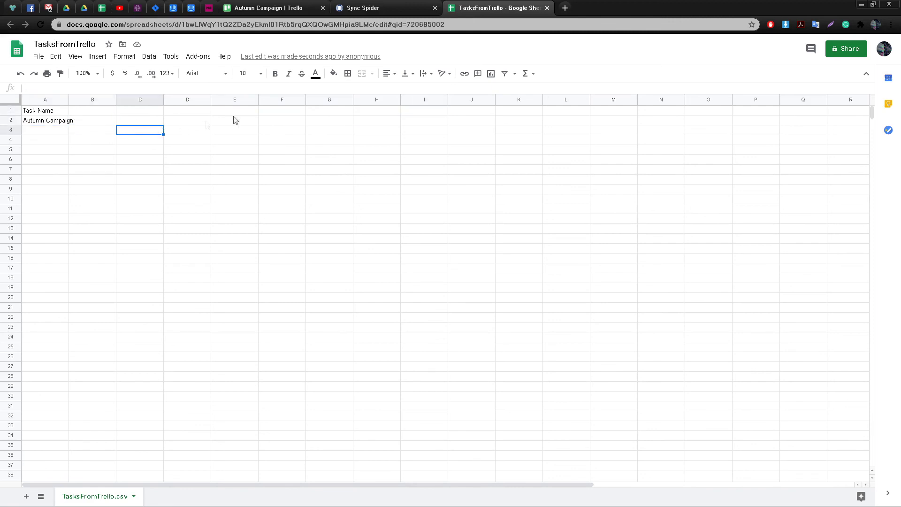
- Return to the Sync Spider tab showing TasksPhase2's execution log
click(371, 8)
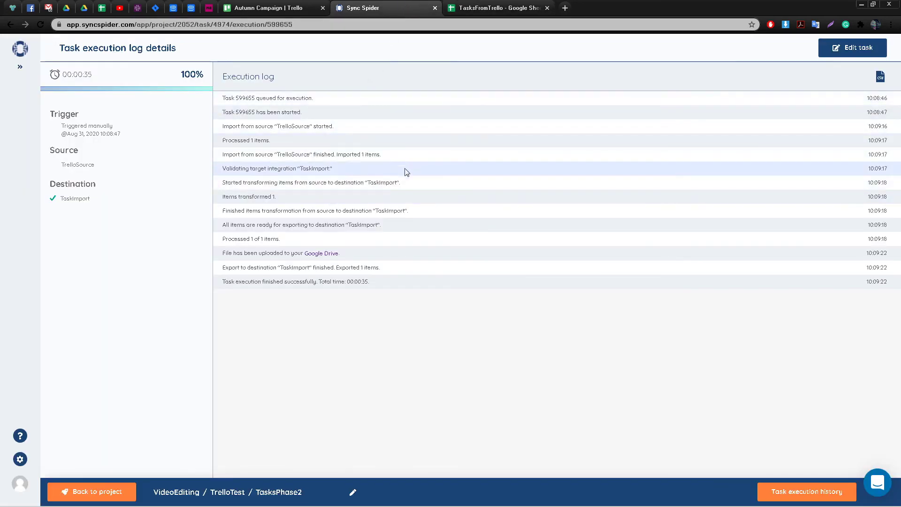